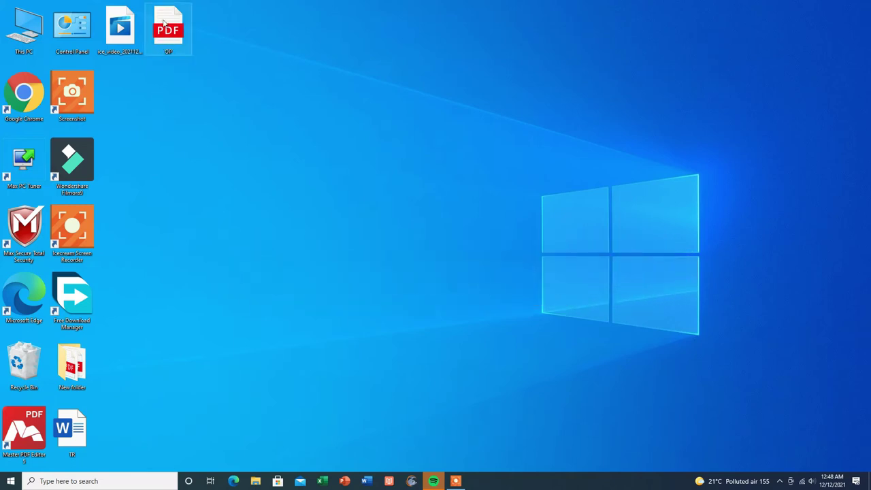
Launch Word and start a blank document
left_click(166, 54)
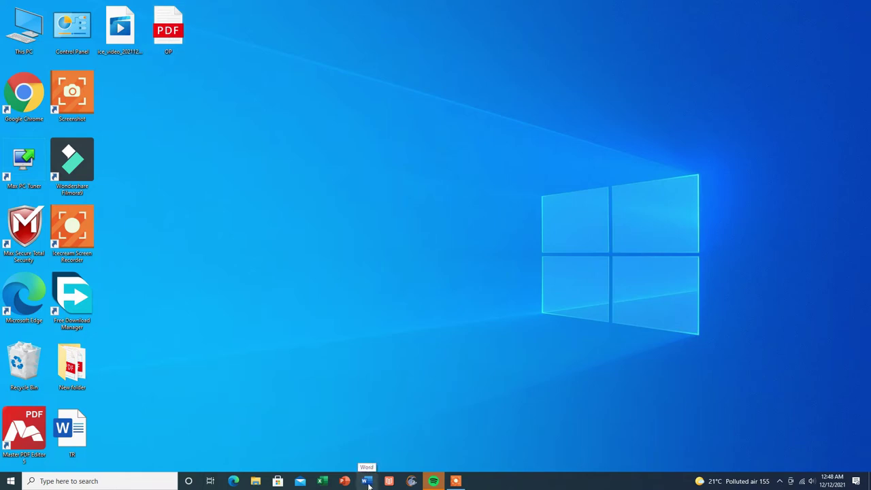
left_click(368, 484)
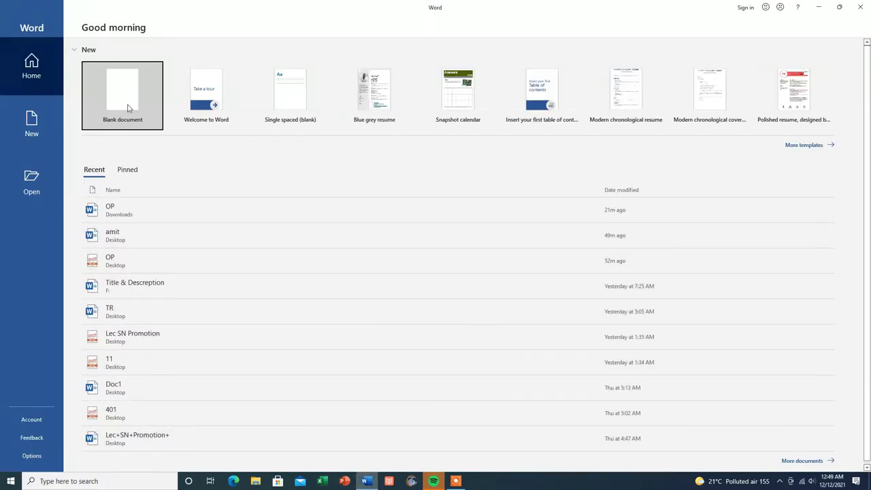
left_click(124, 102)
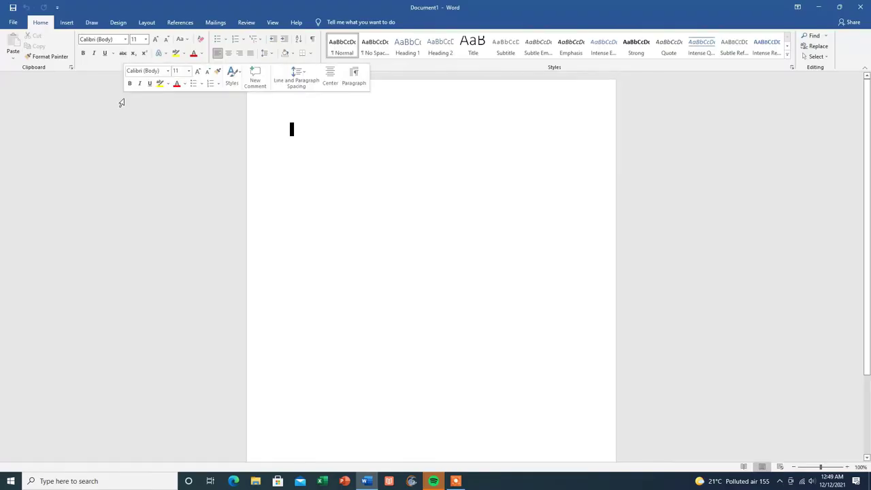
Open the OP PDF from the Desktop through File > Open > Browse
left_click(13, 25)
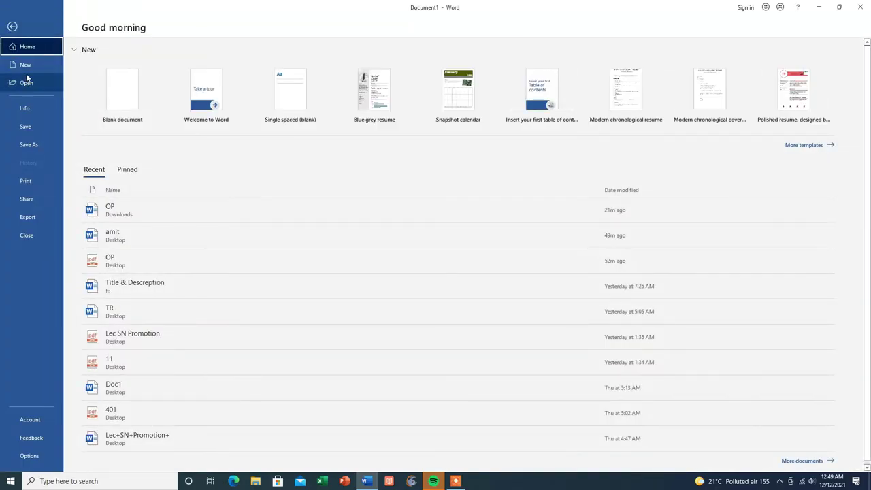
left_click(27, 84)
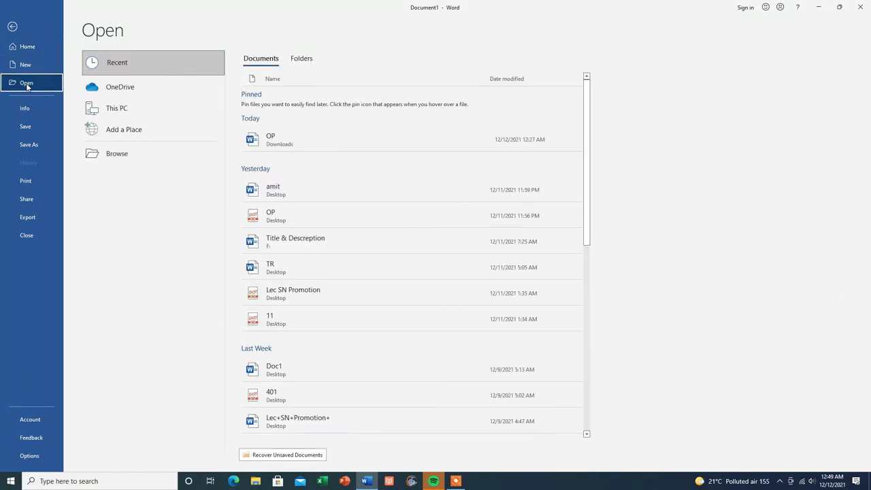
left_click(118, 155)
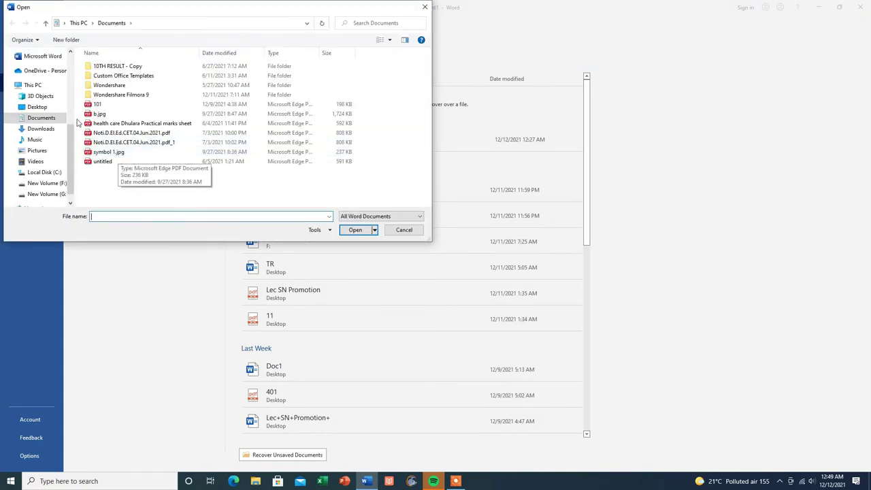
left_click(37, 108)
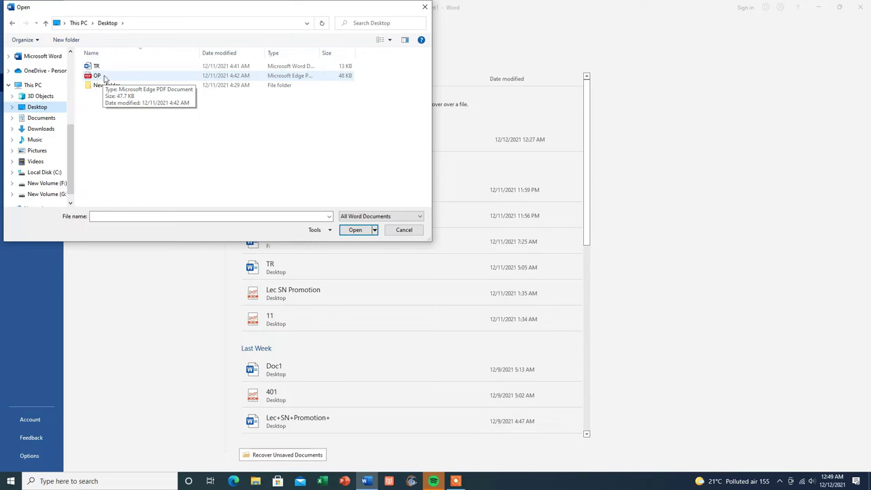
double_click(106, 77)
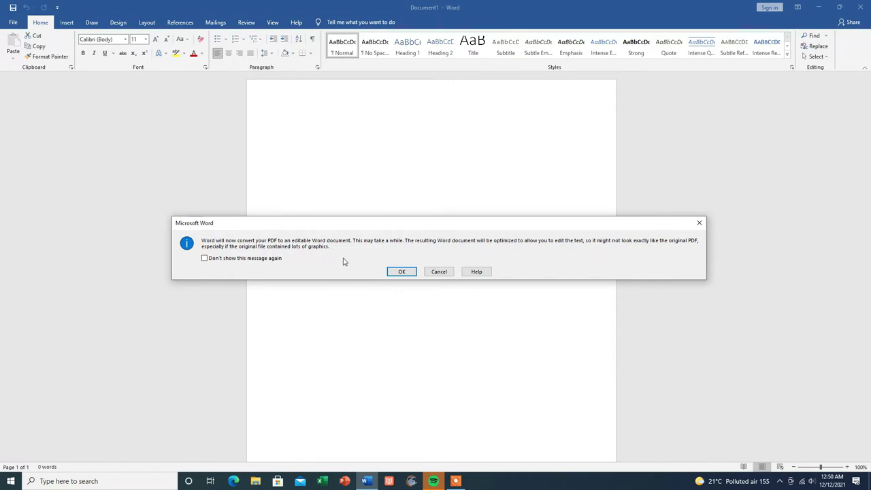
Convert the PDF to editable text and make the 'Themes and styles' line bold, underlined and light blue
left_click(402, 272)
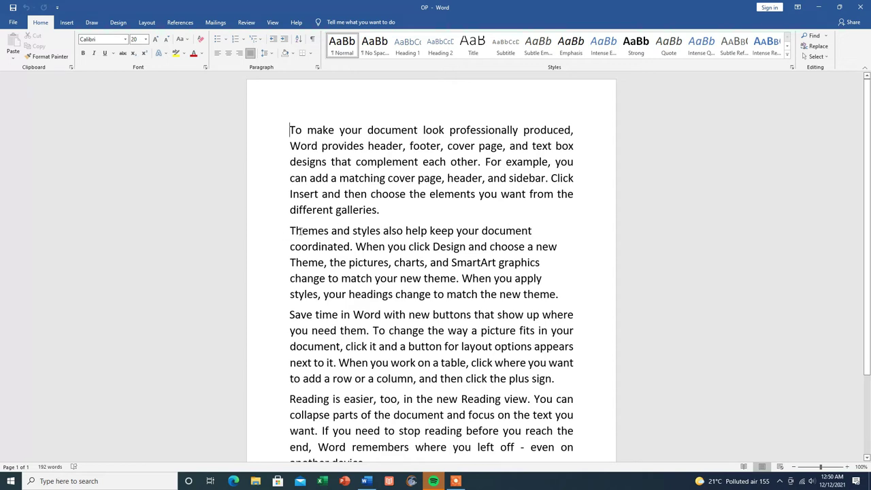
left_click_drag(291, 230, 514, 232)
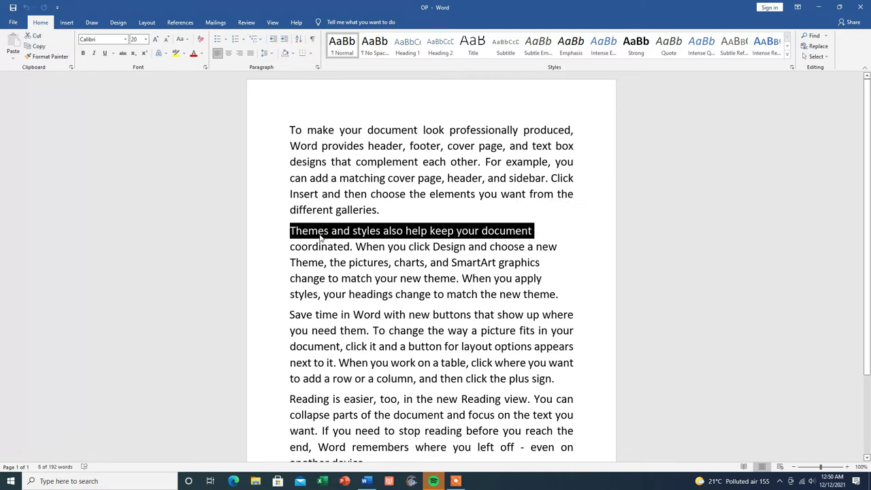
left_click(83, 53)
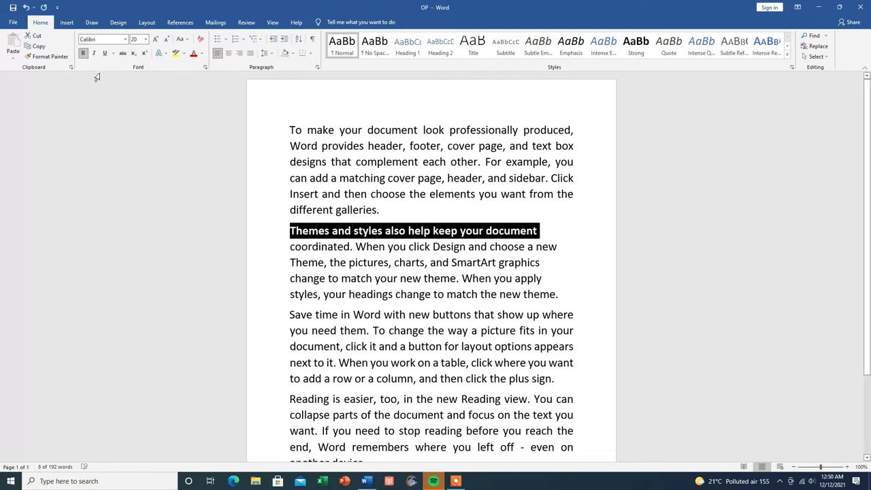
left_click(105, 53)
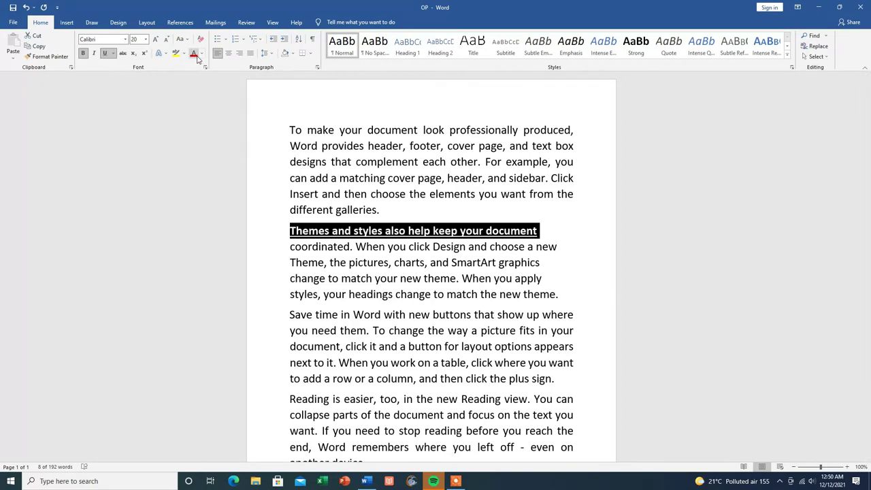
left_click(202, 57)
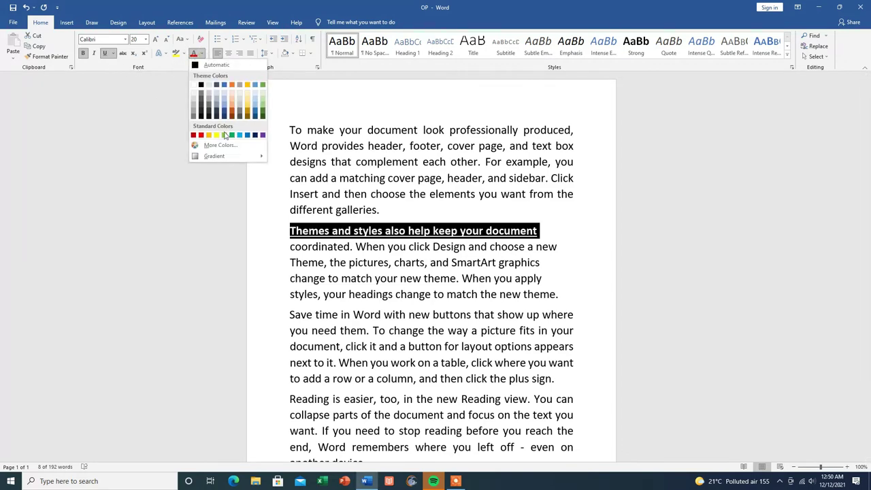
left_click(240, 135)
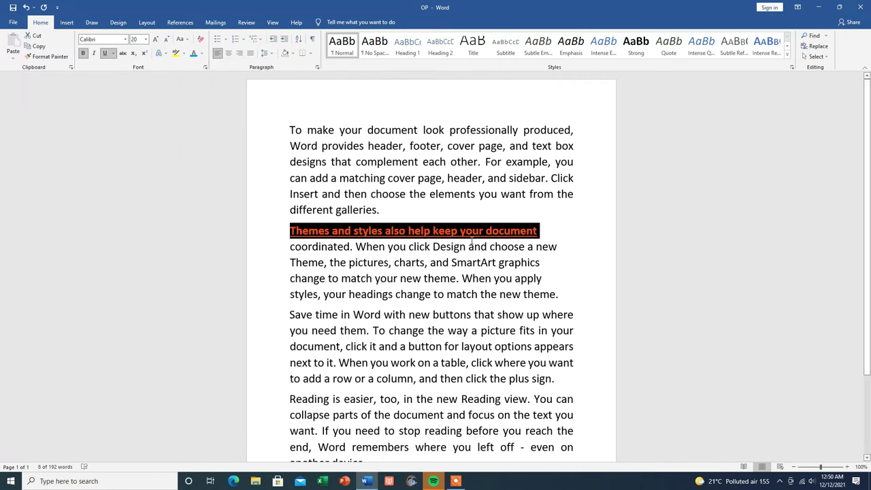
left_click(582, 236)
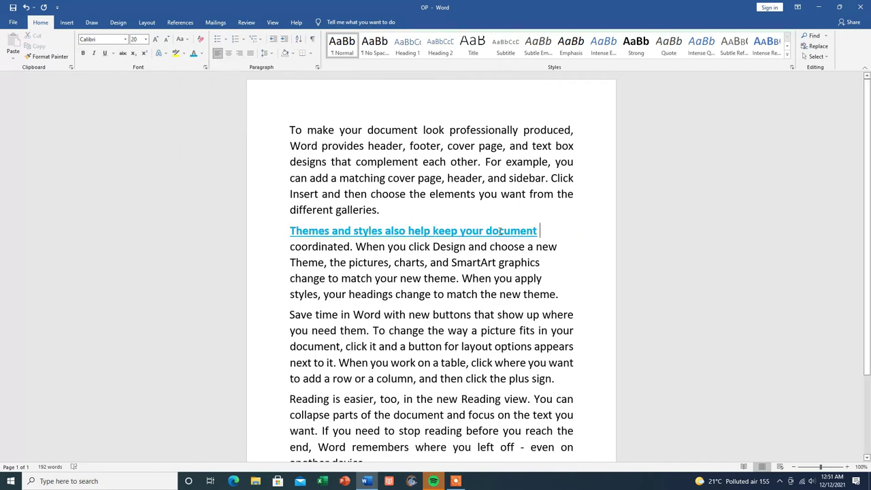
Retype the word 'your' at the end of the formatted line
left_click(483, 231)
key("BackSpace")
key("BackSpace")
key("BackSpace")
key("BackSpace")
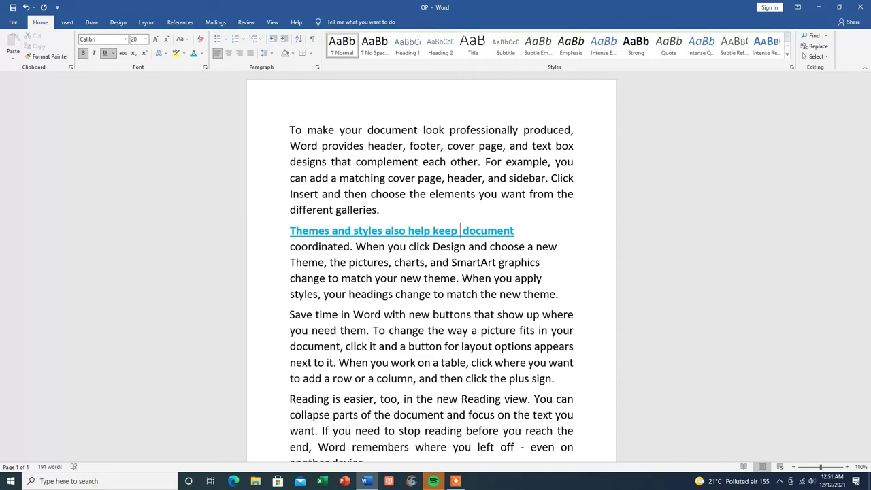
type("your")
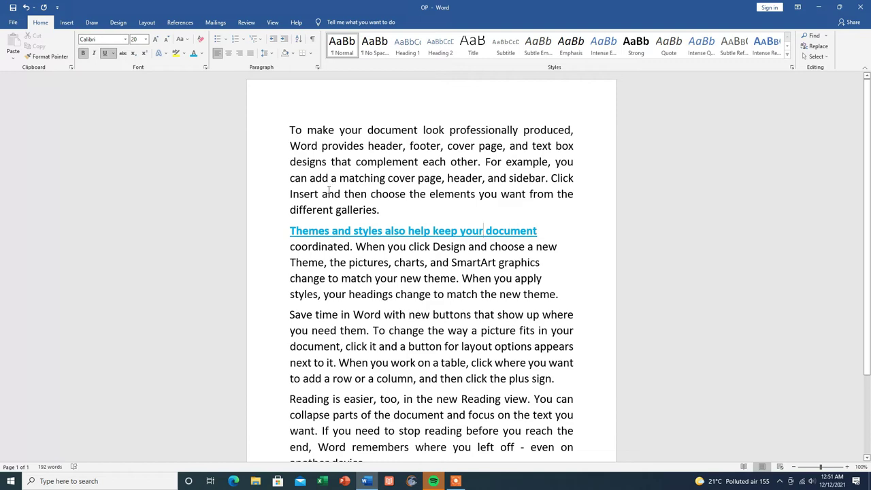
Save the converted document to the Desktop as the Word file 'amit'
left_click(13, 22)
left_click(32, 128)
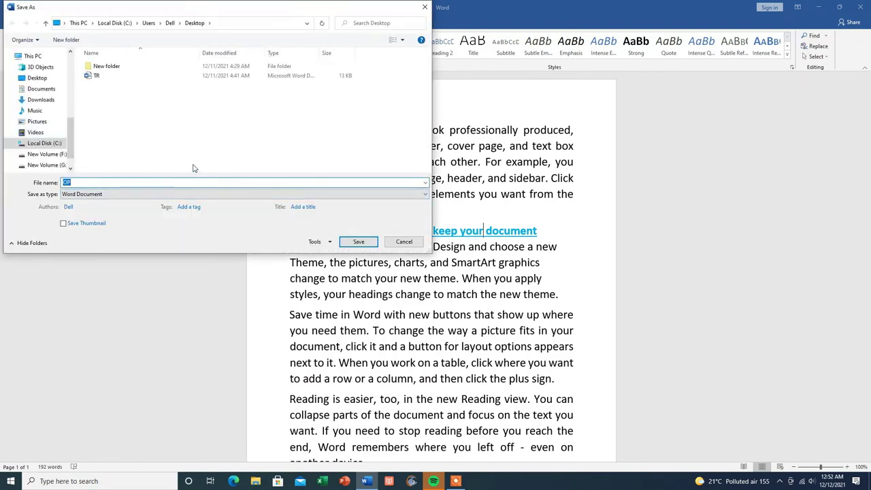
type("amit")
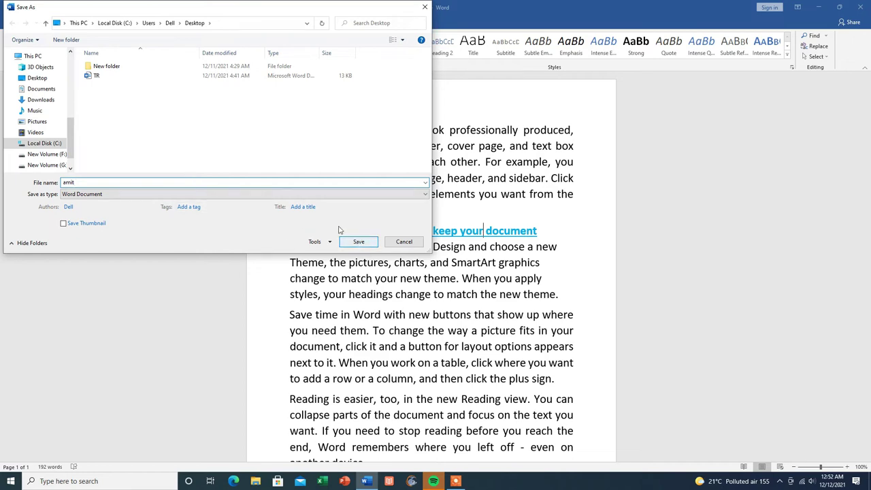
left_click(41, 78)
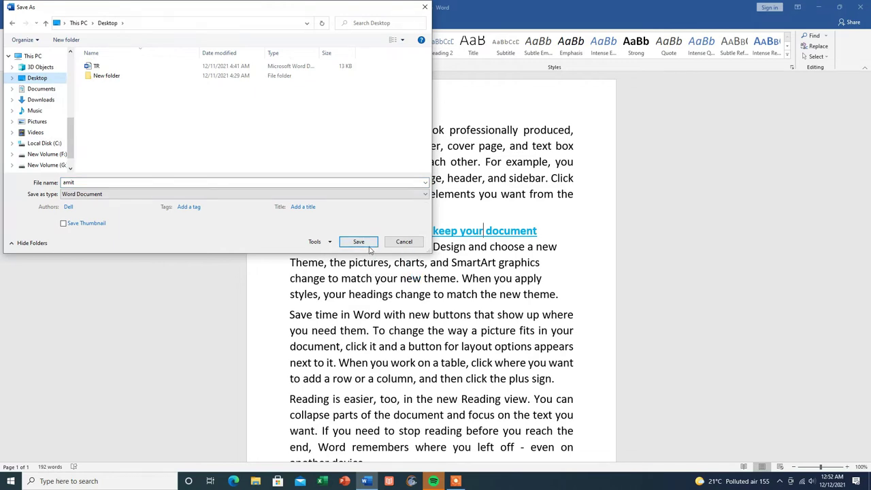
left_click(359, 242)
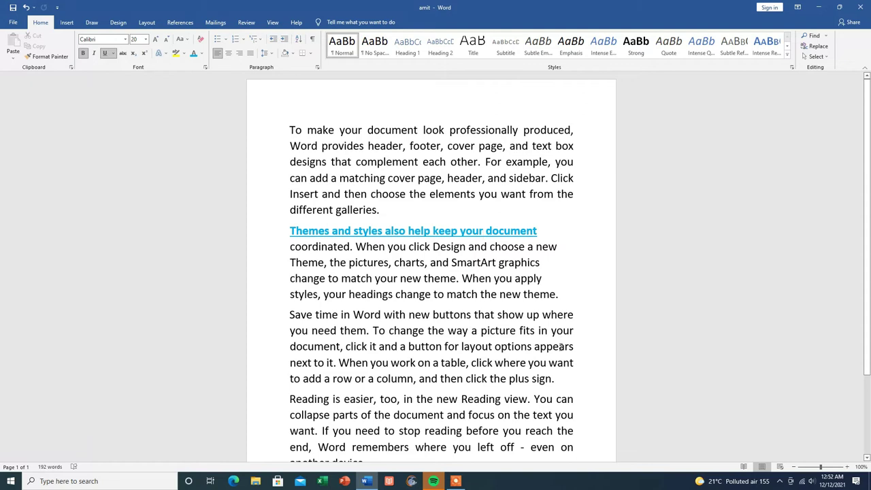
Close Word, launch Chrome and search Google for 'online to pdf'
left_click(865, 10)
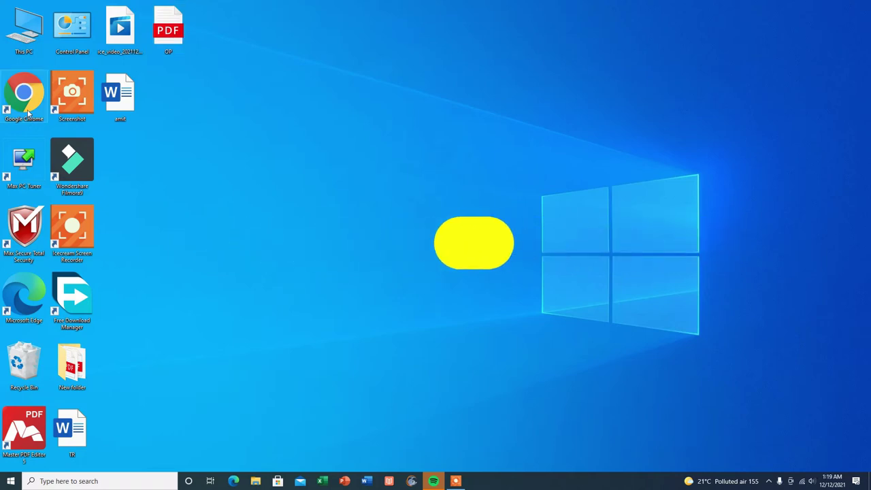
double_click(29, 102)
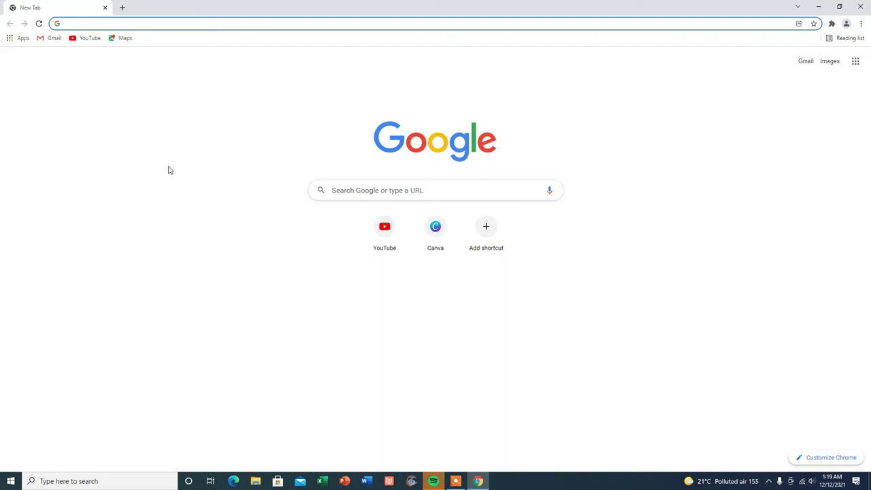
type("online")
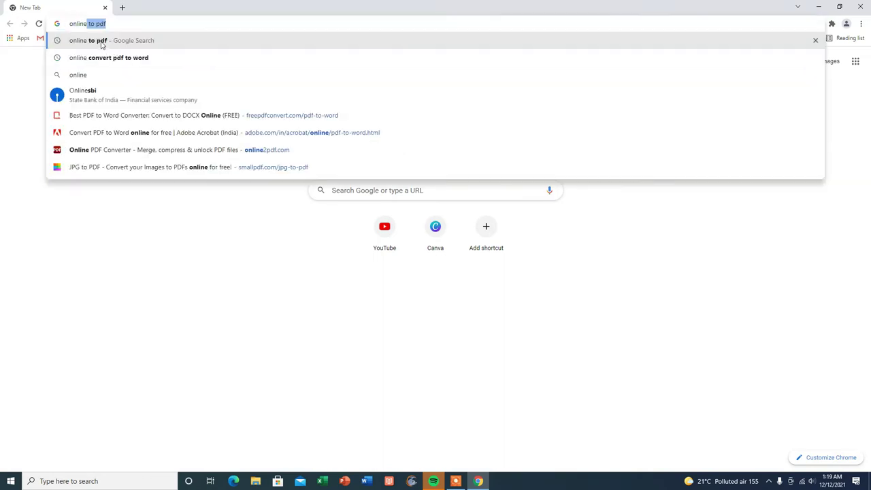
left_click(102, 43)
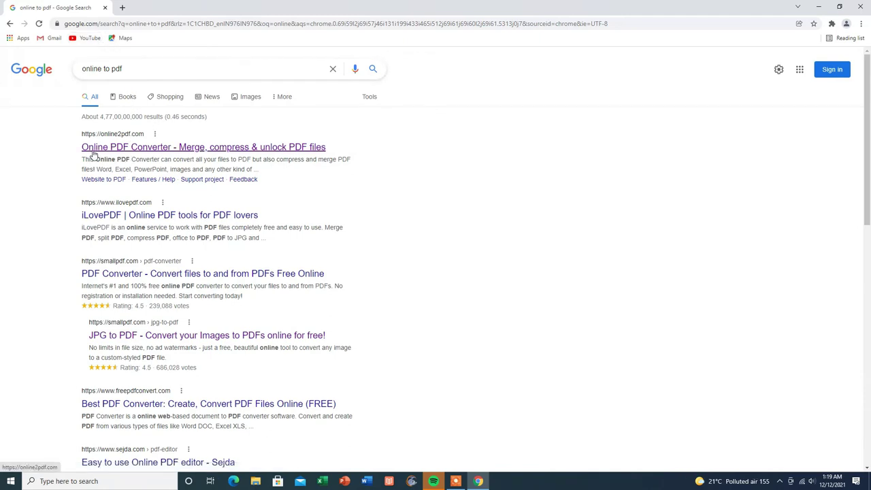
Open Online2PDF and upload OP.pdf from the Desktop
left_click(153, 150)
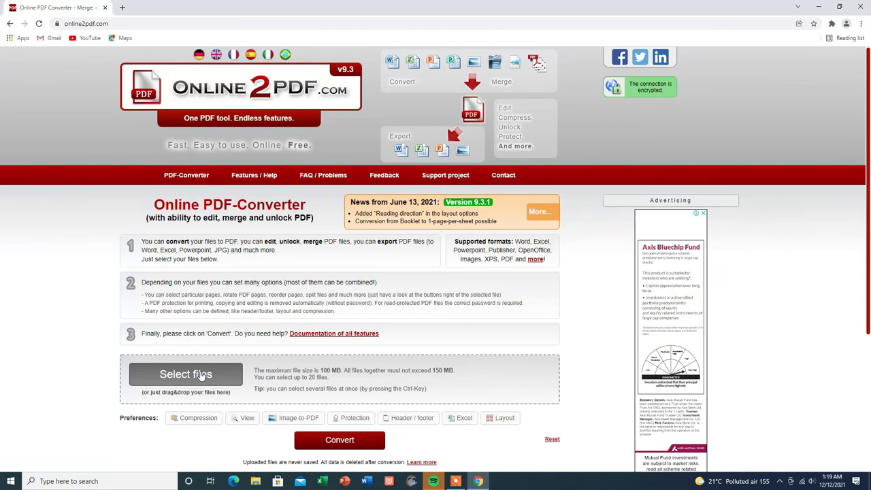
scroll(198, 380, "down", 1)
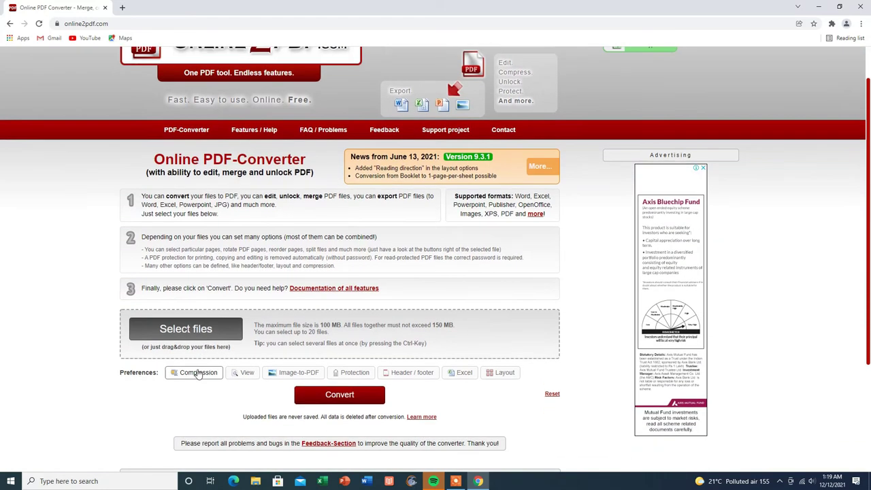
left_click(200, 335)
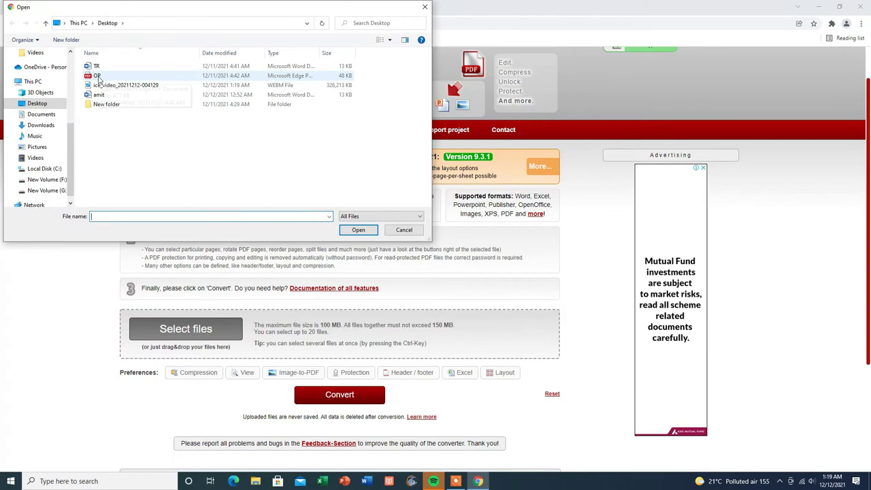
left_click(99, 77)
left_click(360, 230)
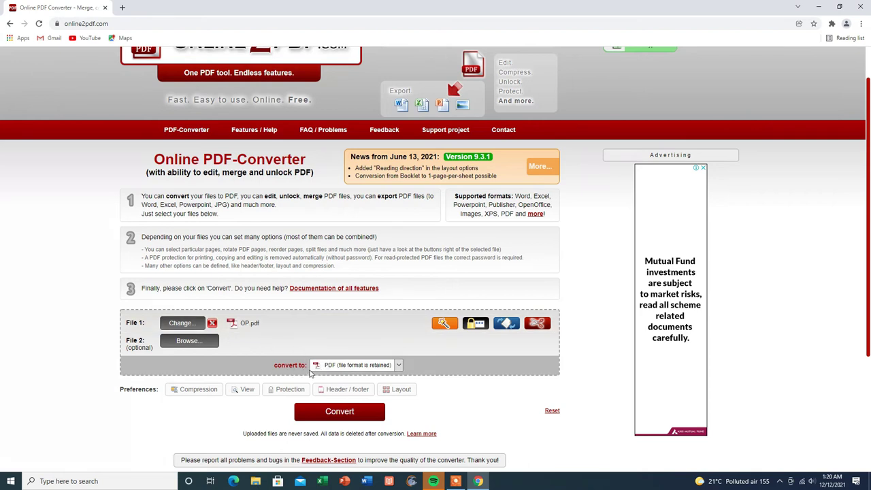
Convert it to Word 2007-2019 (*.docx), download OP.docx and minimise Chrome
left_click(398, 366)
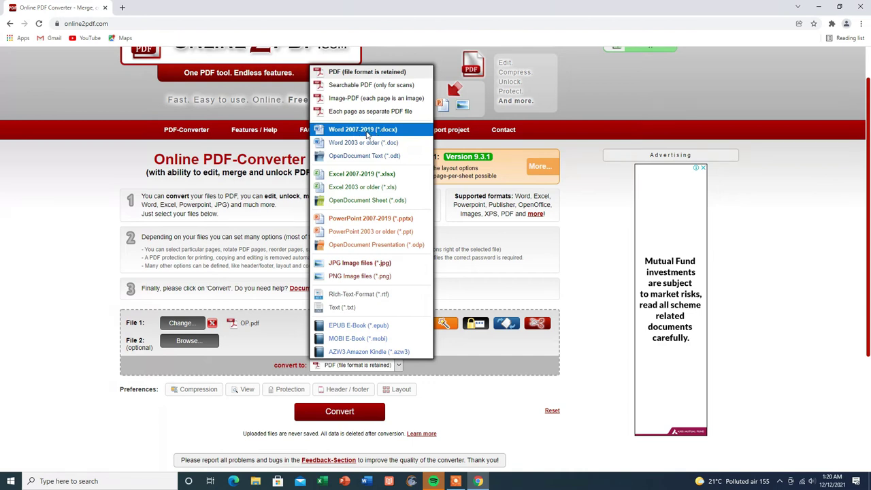
left_click(367, 131)
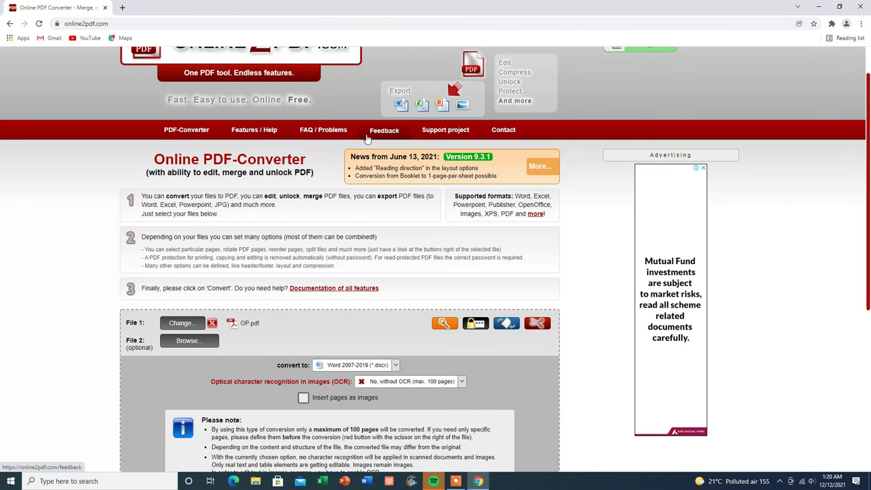
scroll(351, 419, "down", 2)
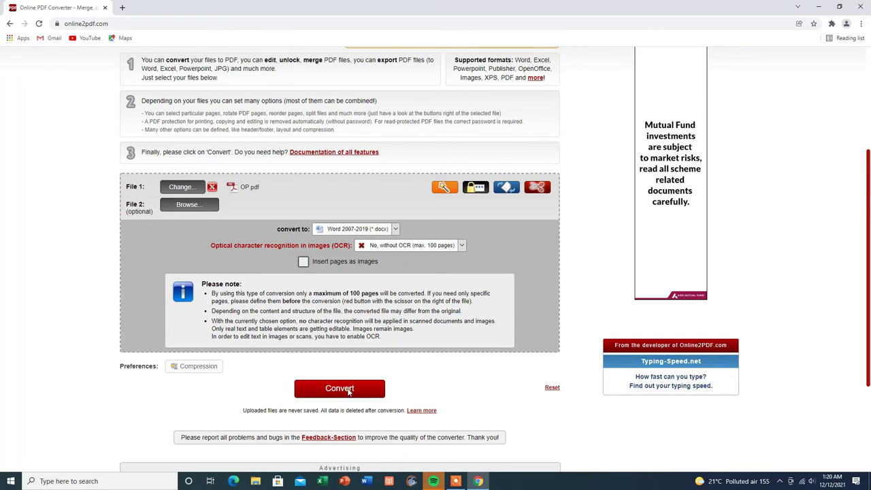
left_click(349, 391)
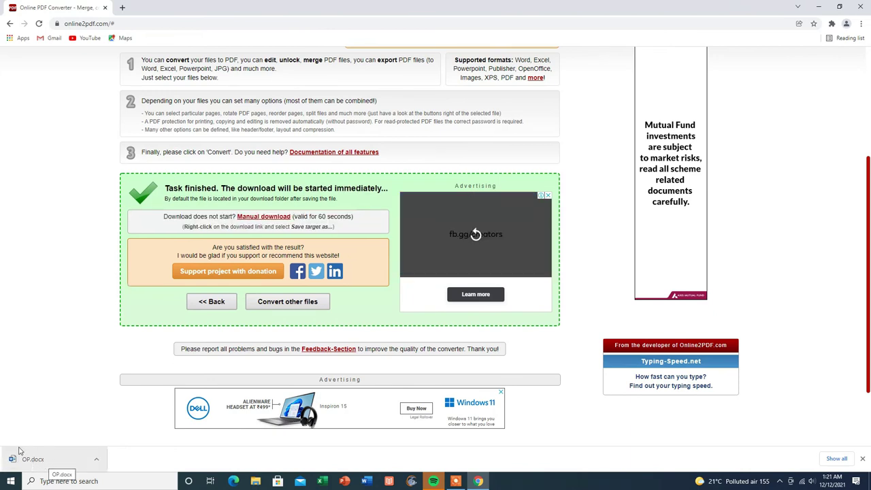
left_click(21, 462)
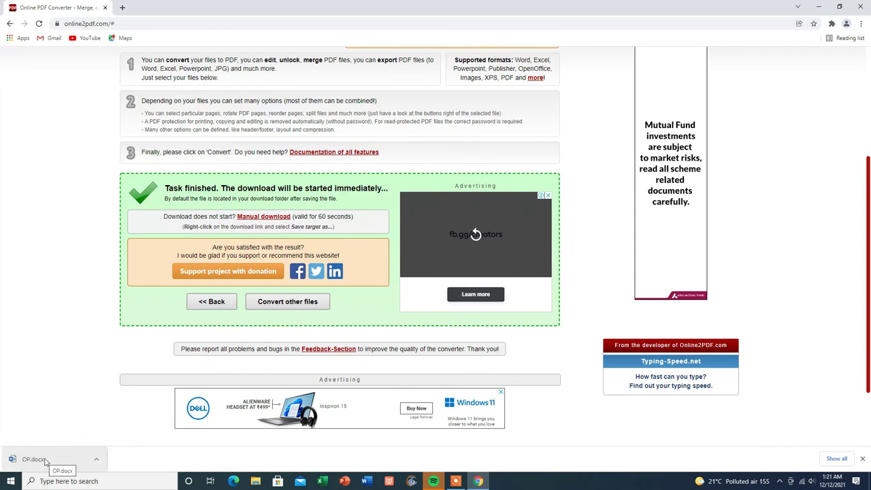
left_click(821, 9)
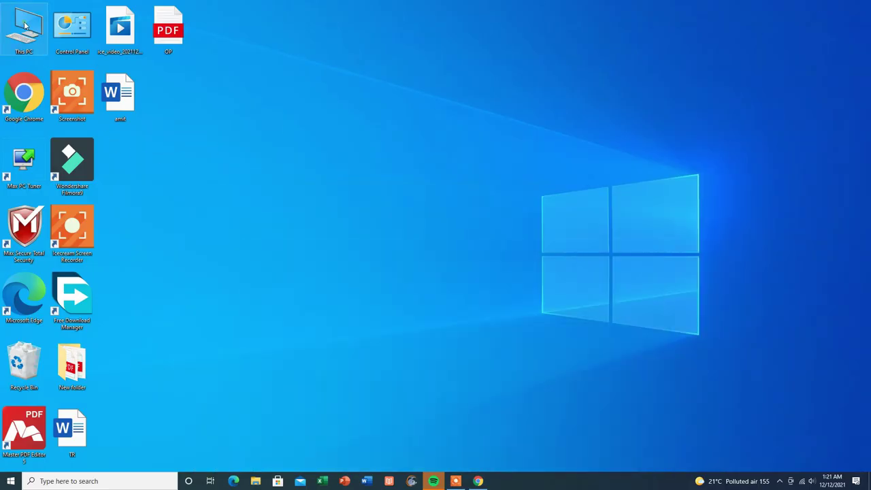
Open the downloaded OP.docx from the Downloads folder via This PC
double_click(25, 25)
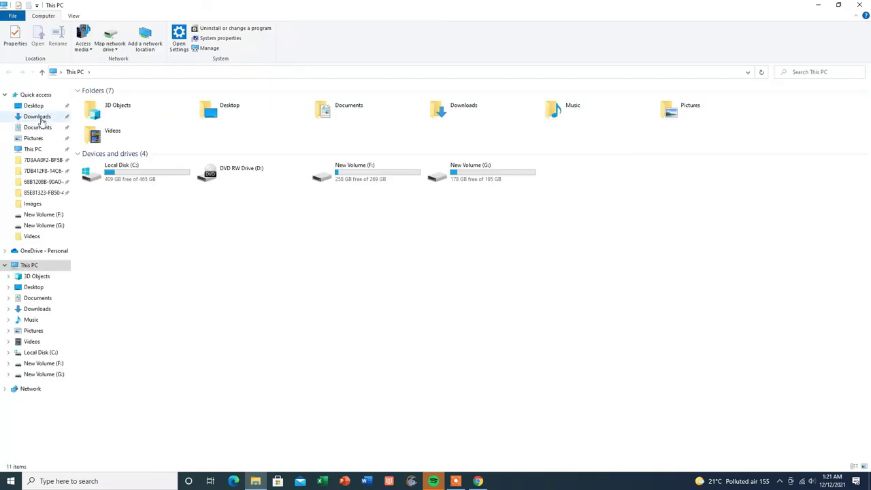
left_click(41, 118)
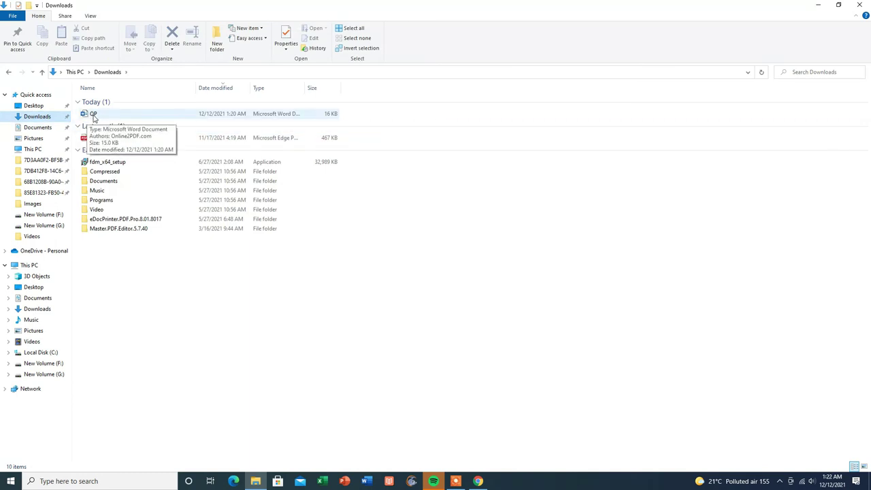
double_click(94, 114)
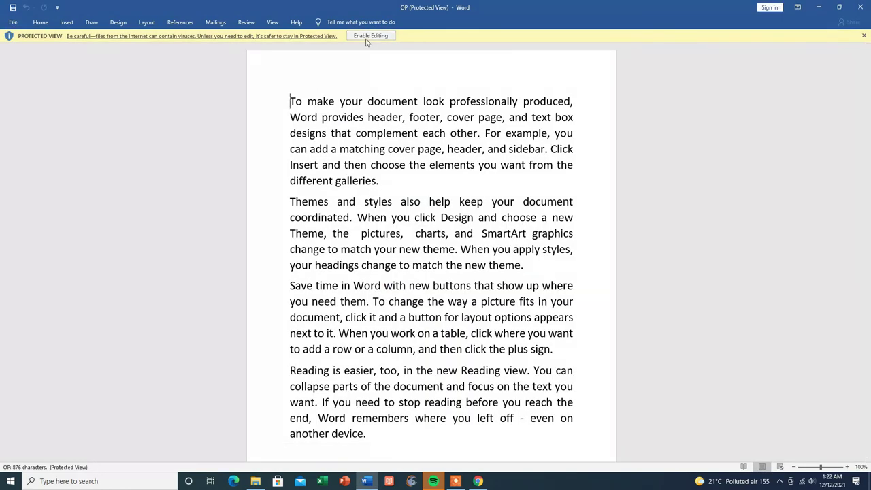
Enable editing and make 'To make your document look professionally produced,' bold, underlined, blue, 24 pt
left_click(369, 37)
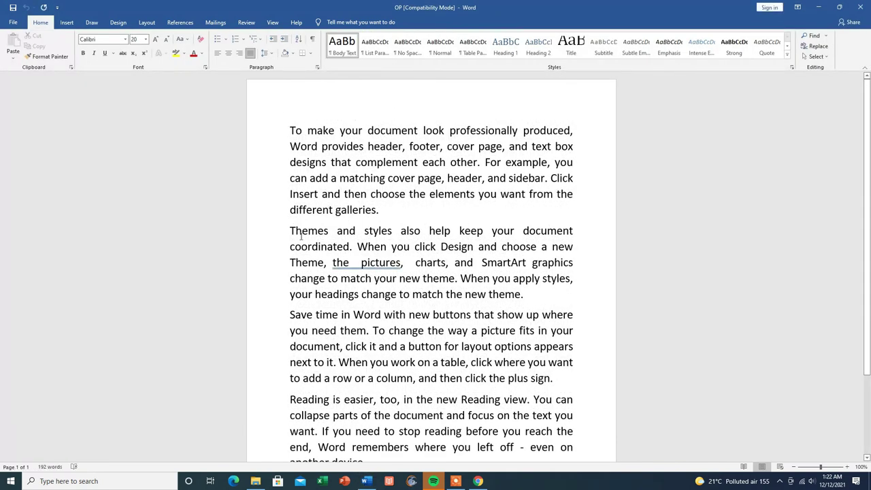
left_click_drag(290, 129, 583, 131)
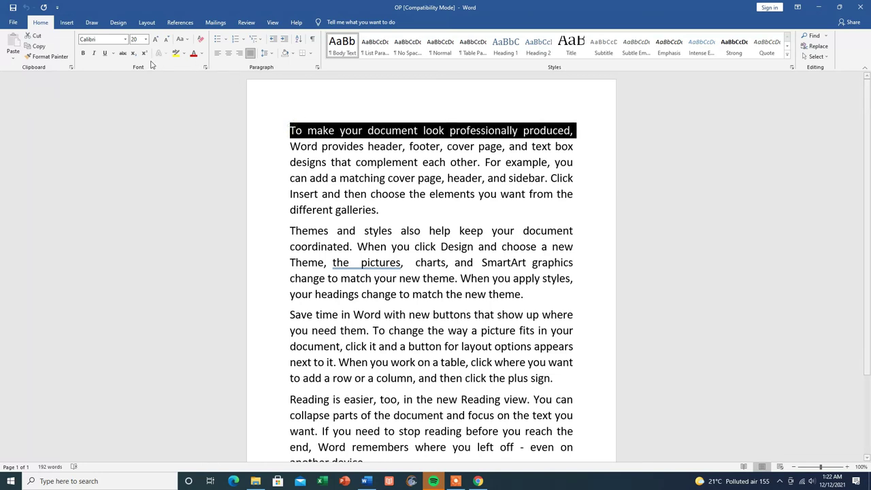
left_click(106, 54)
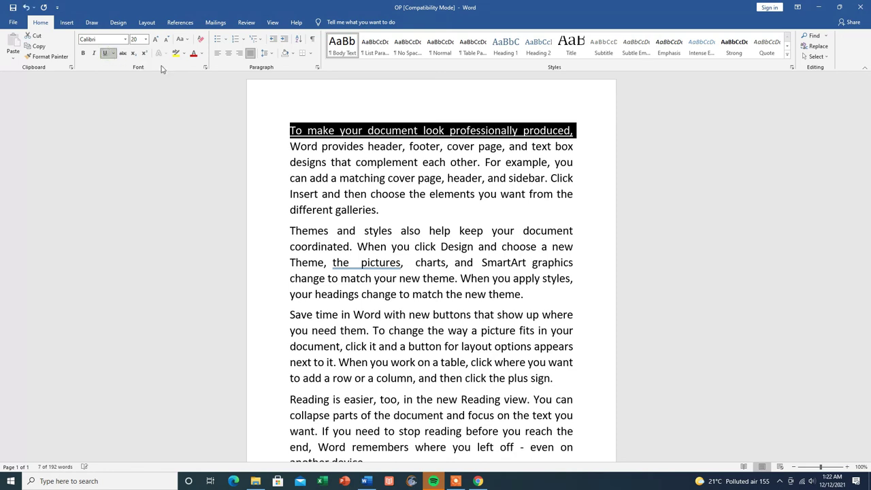
left_click(201, 56)
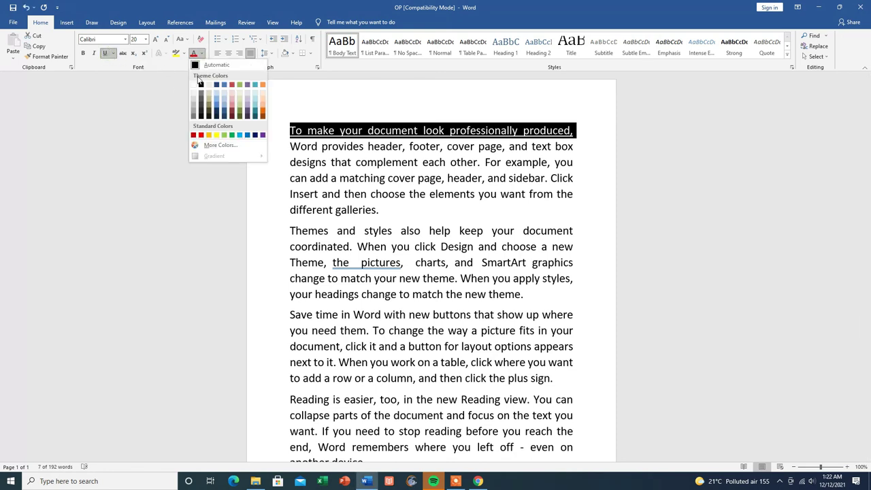
left_click(240, 136)
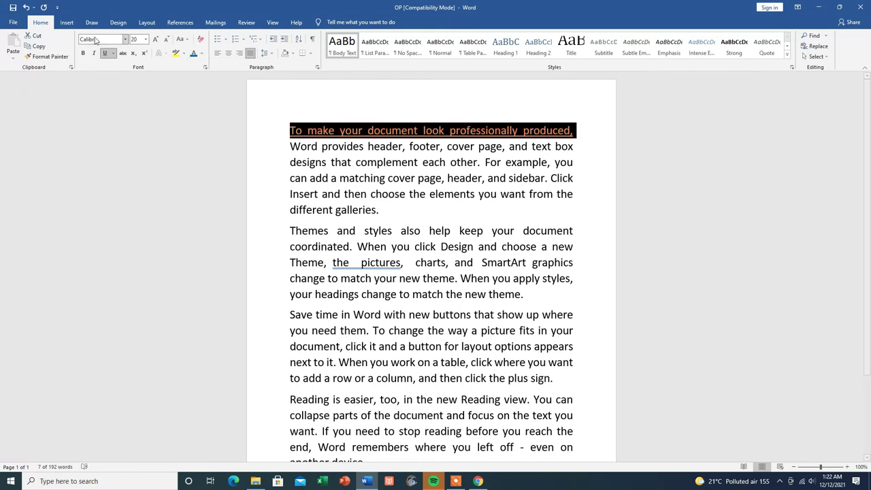
left_click(146, 40)
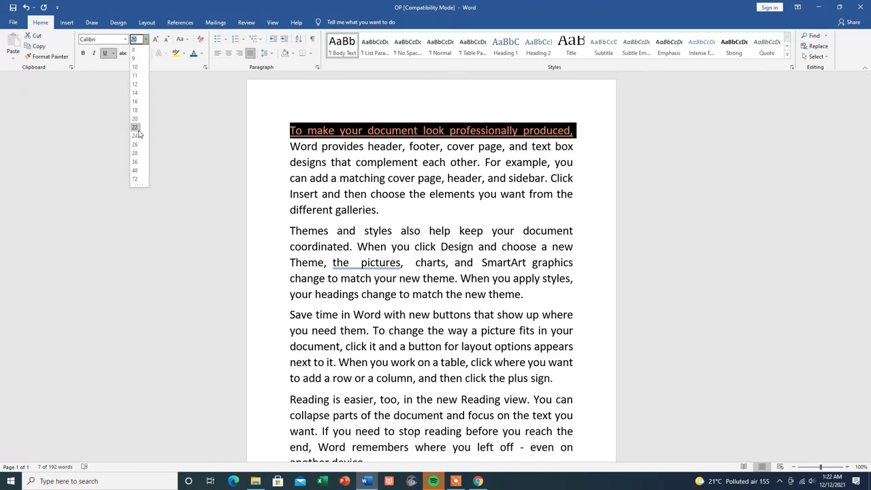
left_click(134, 136)
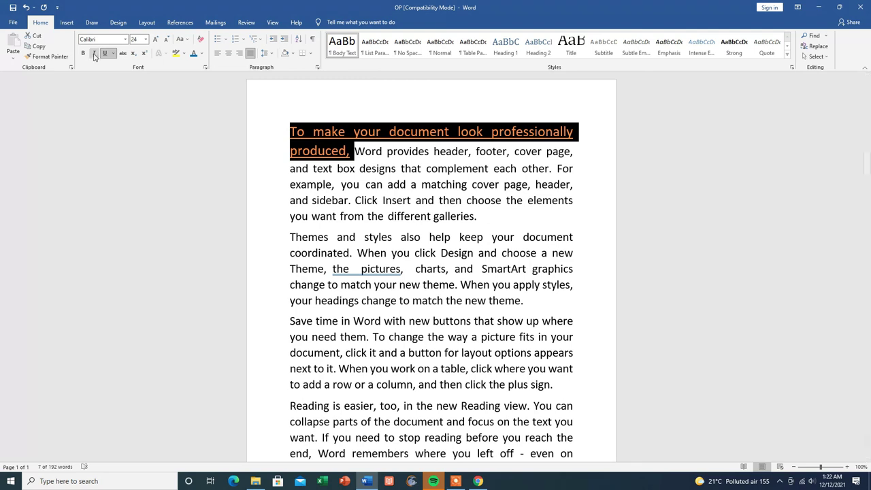
left_click(83, 53)
left_click(477, 233)
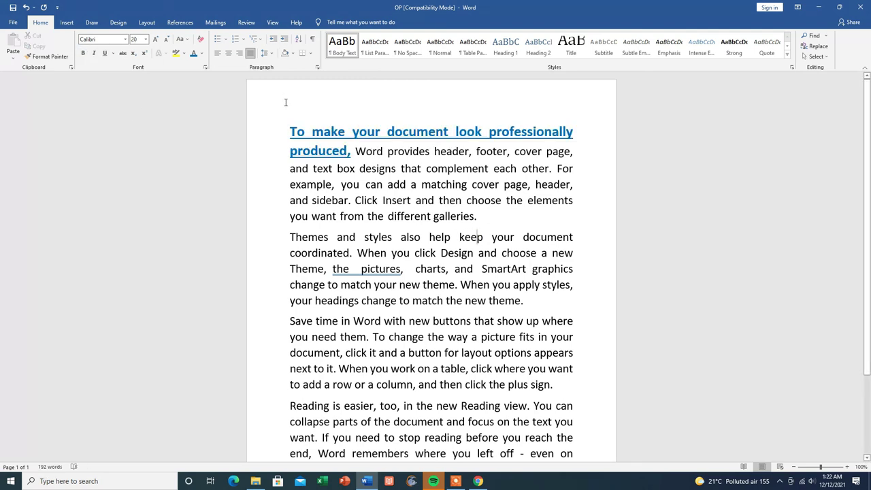